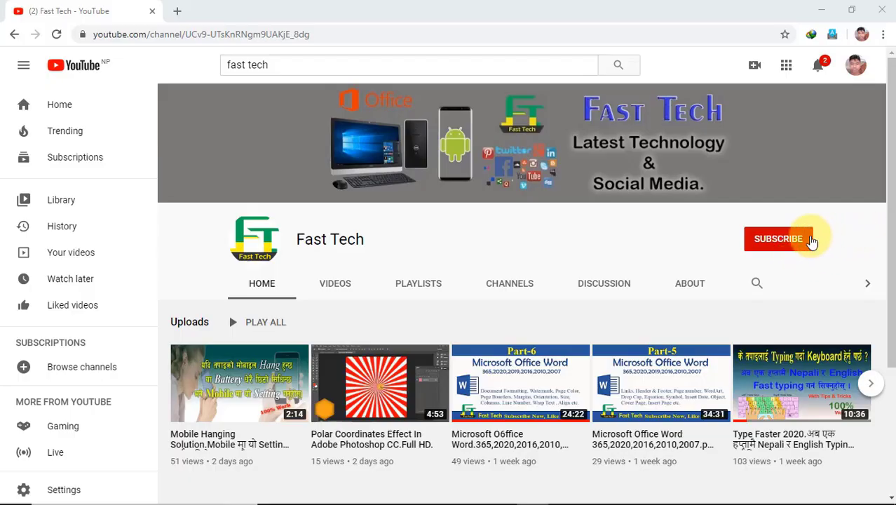
Subscribe to the Fast Tech channel and set its notifications to All.
click(787, 240)
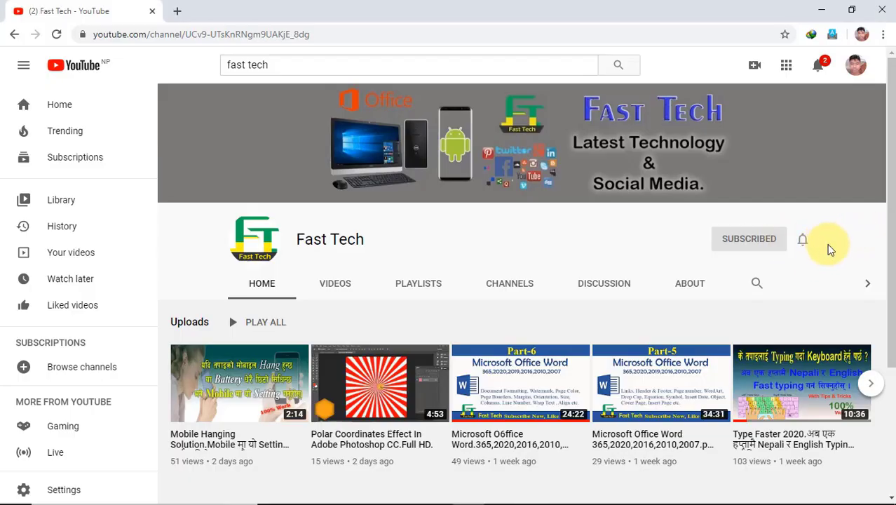
click(803, 242)
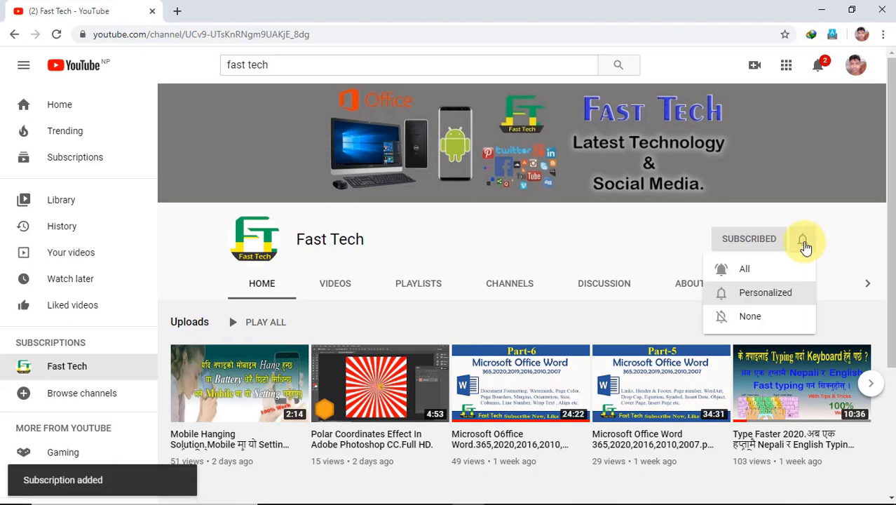
click(761, 271)
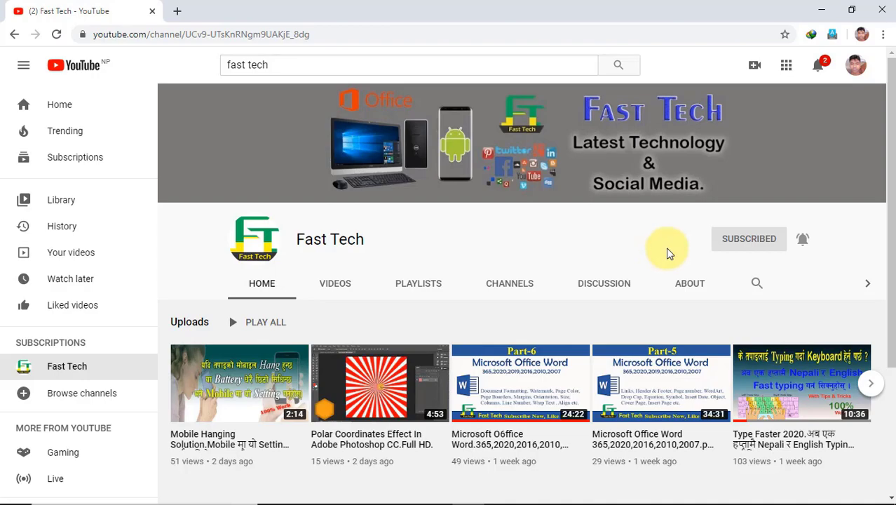
Show the desktop and create a new folder there named Shiva-001.
key(super+d)
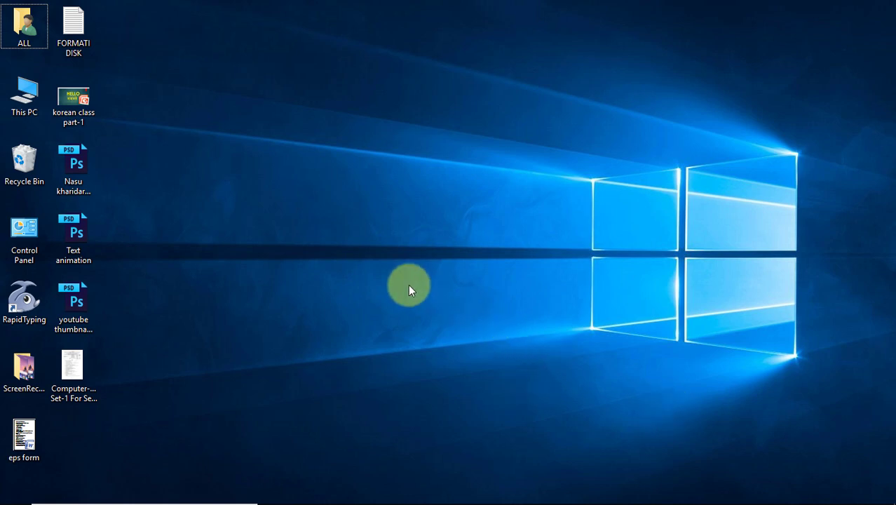
right_click(383, 254)
mouse_move(479, 382)
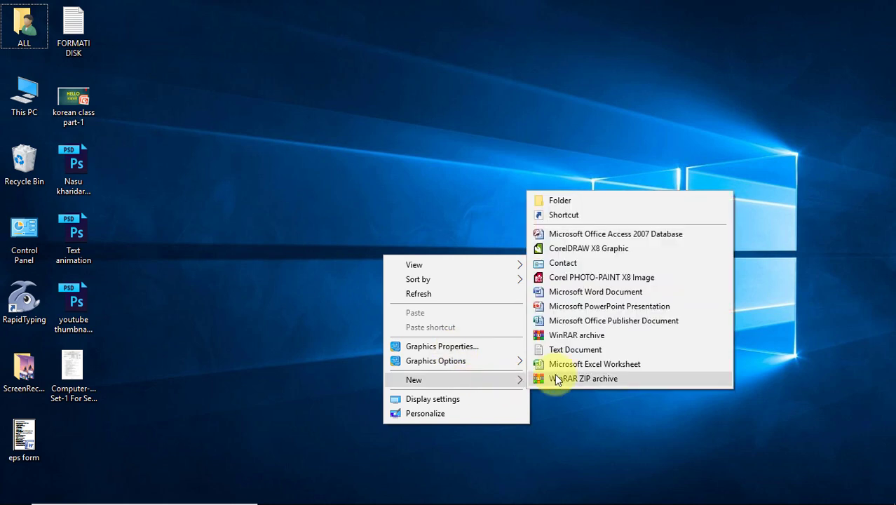
click(560, 200)
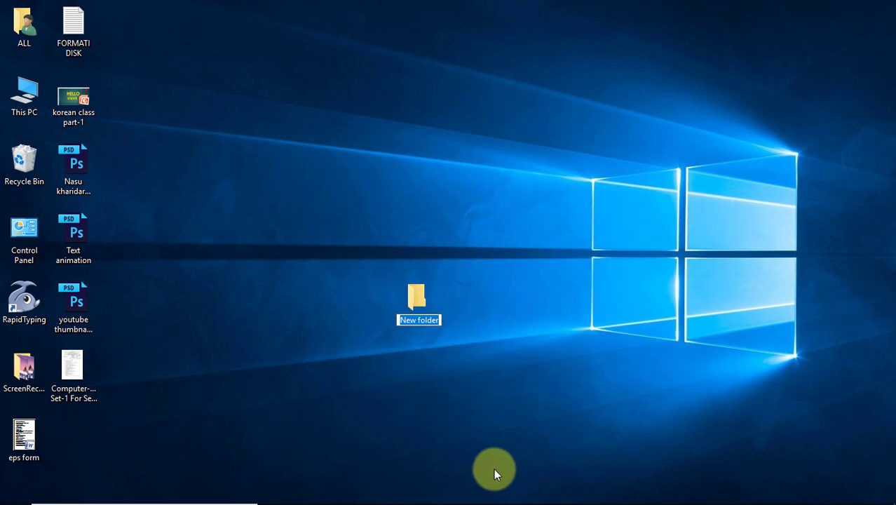
text(Shiva)
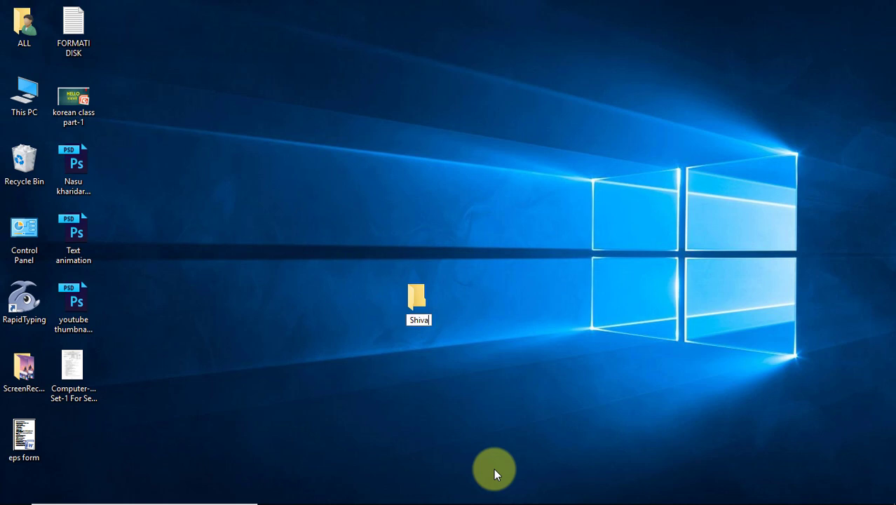
text(-001)
key(Return)
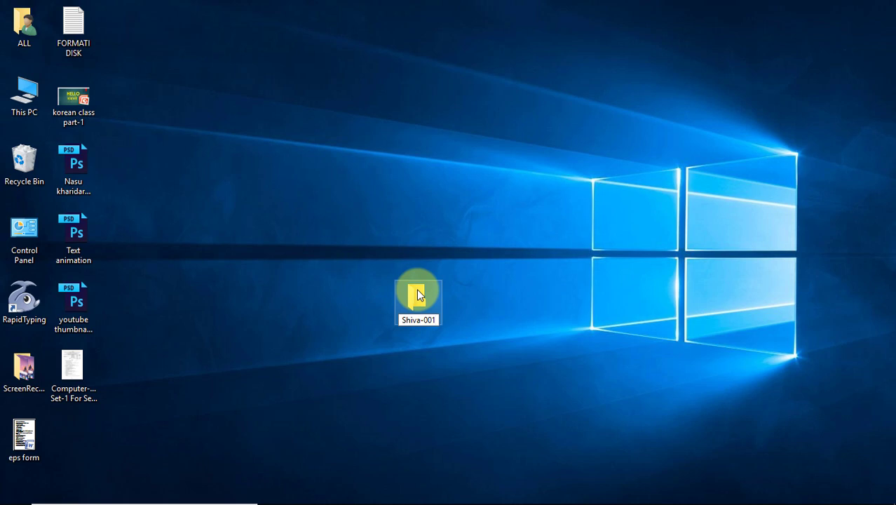
Open the Shiva-001 folder and create a Microsoft Word document named D-001 in it.
right_click(416, 293)
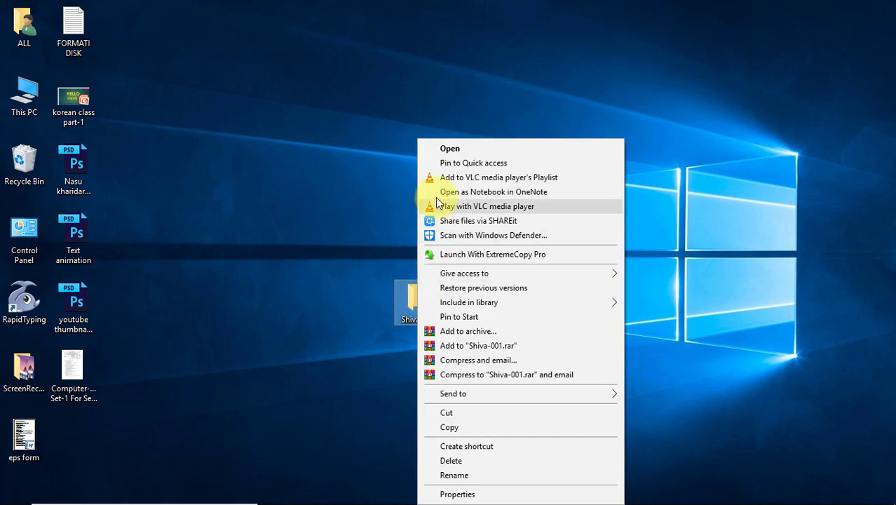
click(443, 149)
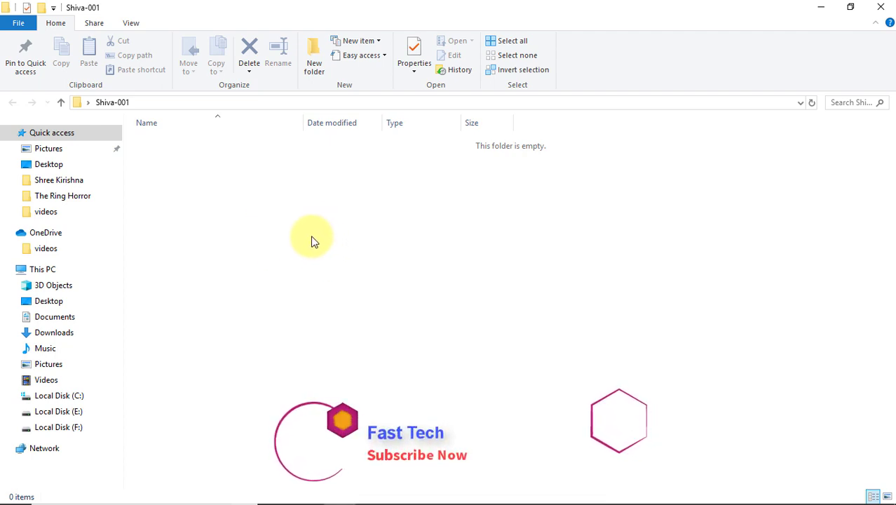
right_click(276, 213)
mouse_move(342, 392)
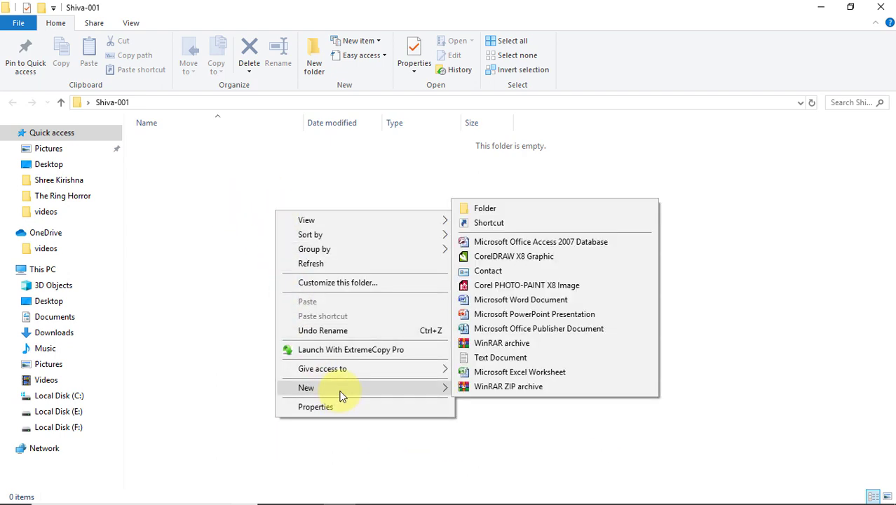
click(519, 300)
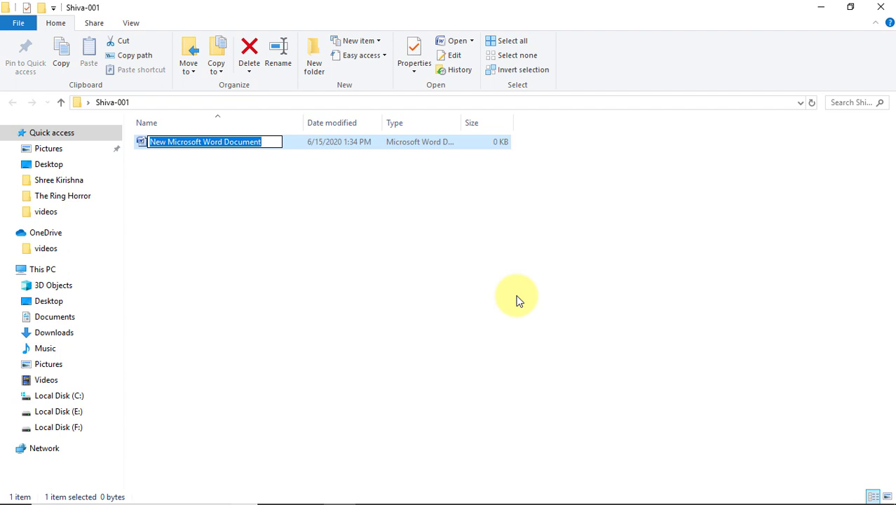
text(D-)
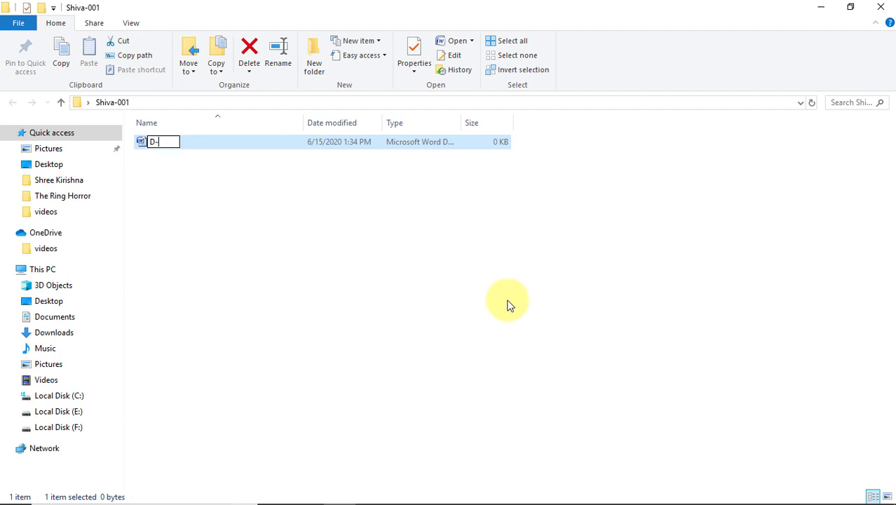
text(001)
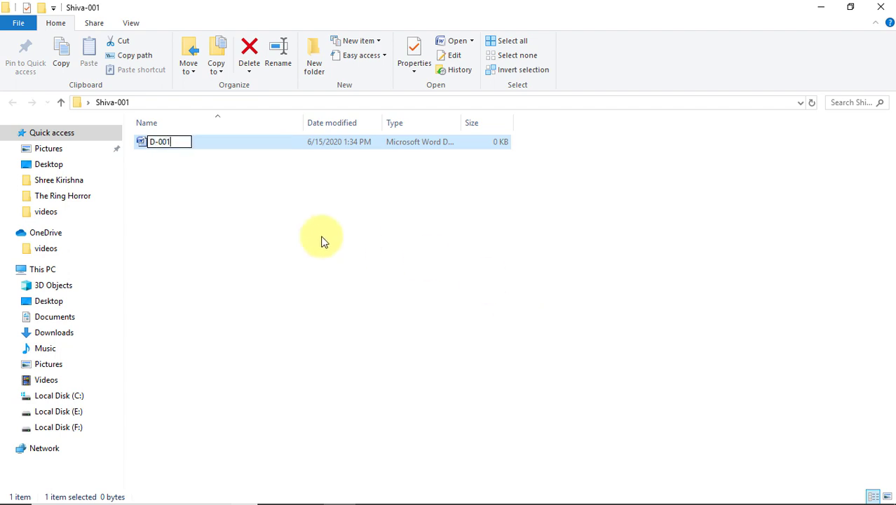
click(177, 229)
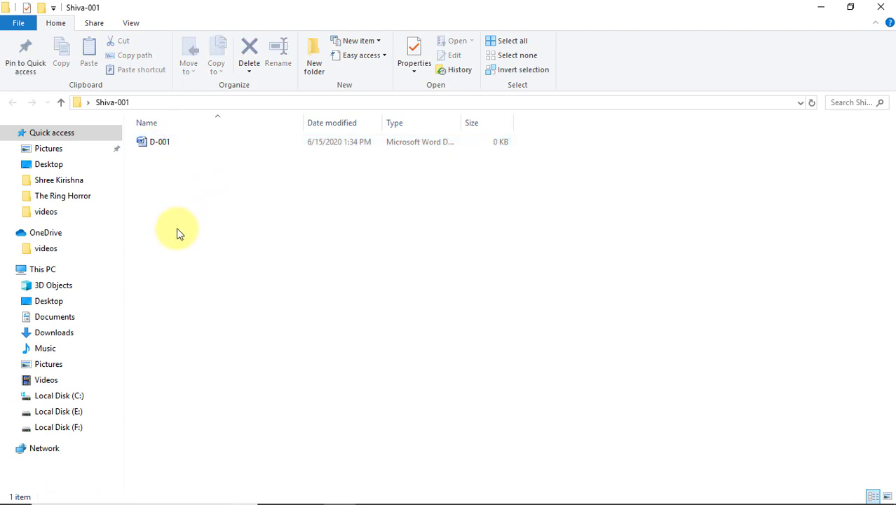
Create a second Microsoft Word document named E-001 in the Shiva-001 folder.
right_click(186, 188)
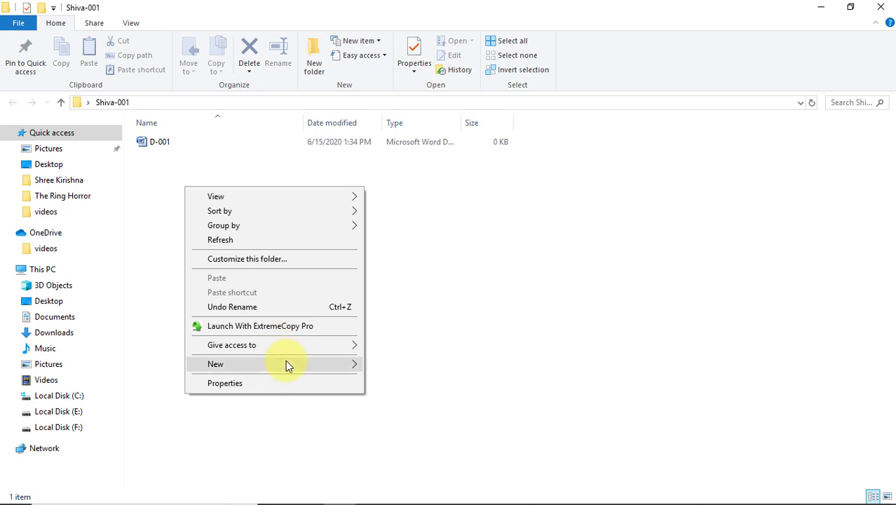
mouse_move(286, 365)
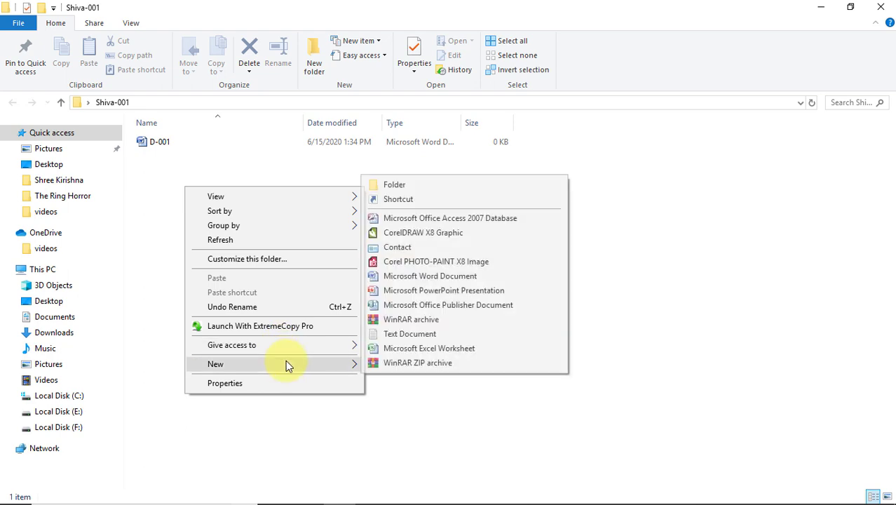
click(429, 276)
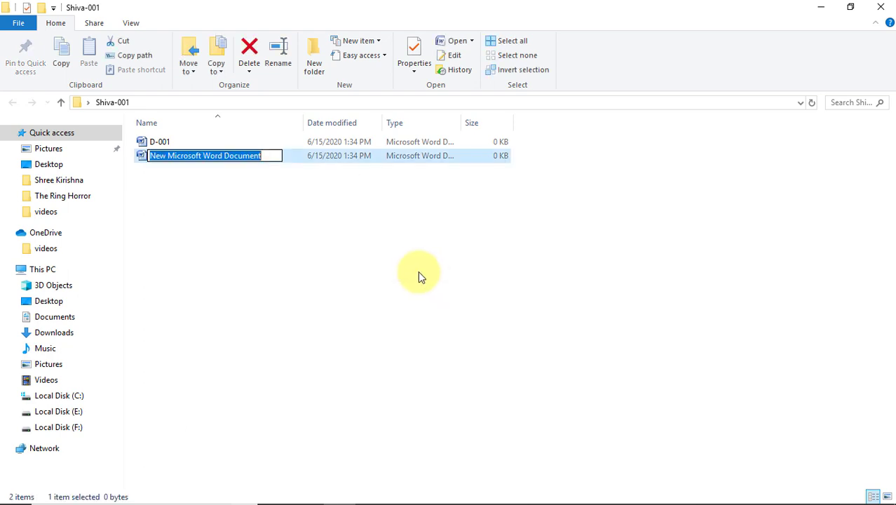
text(E)
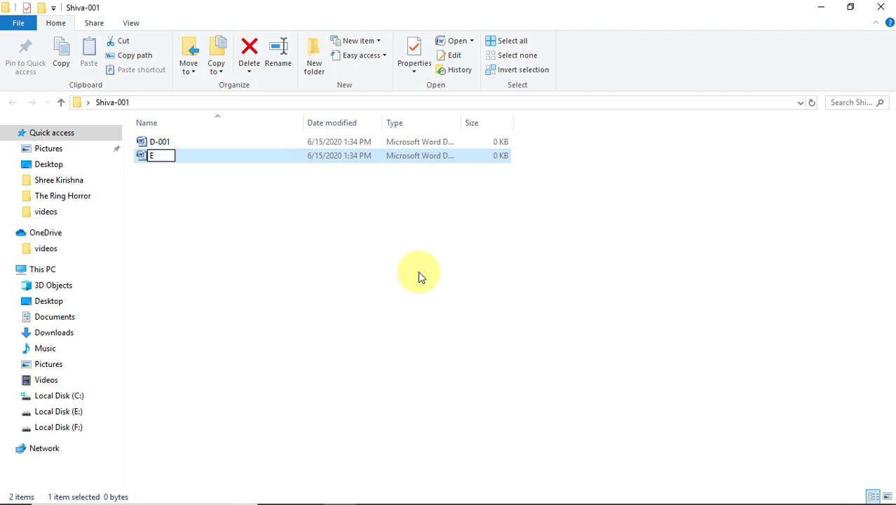
text(-001)
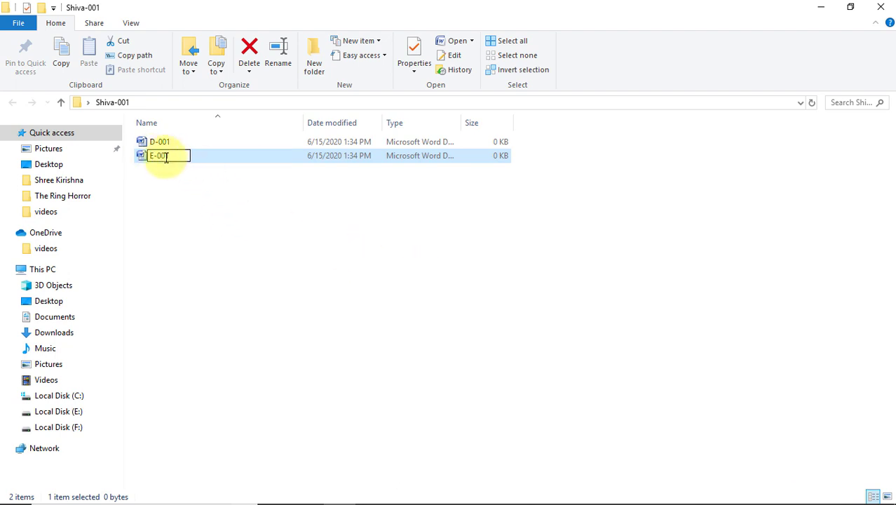
key(Return)
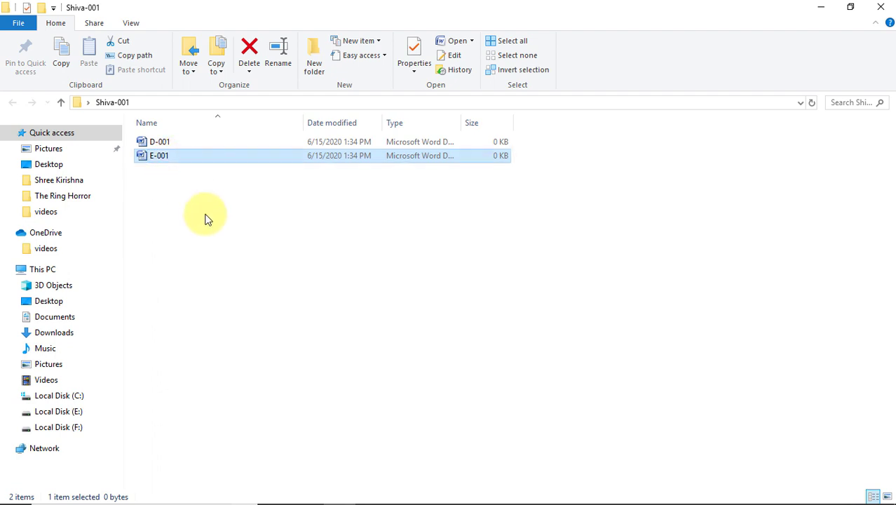
Create a third Microsoft Word document named S-001 in the Shiva-001 folder.
right_click(206, 218)
mouse_move(324, 390)
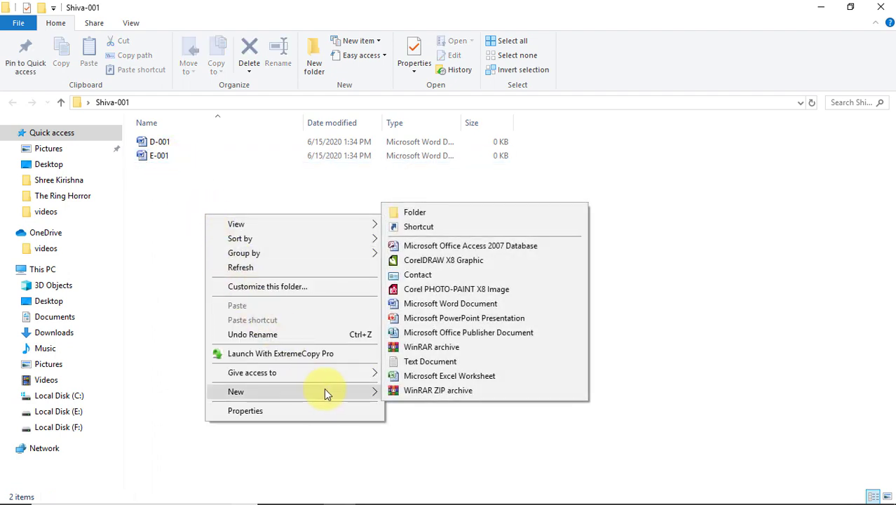
click(446, 309)
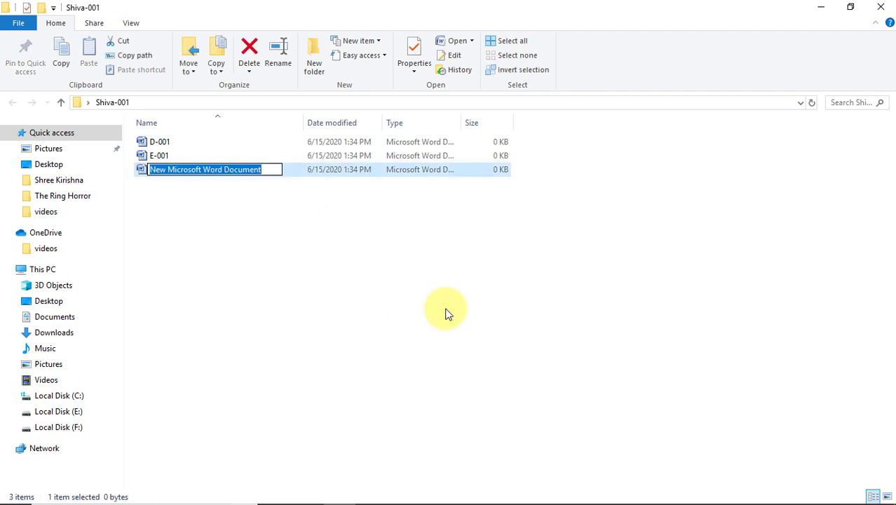
text(S)
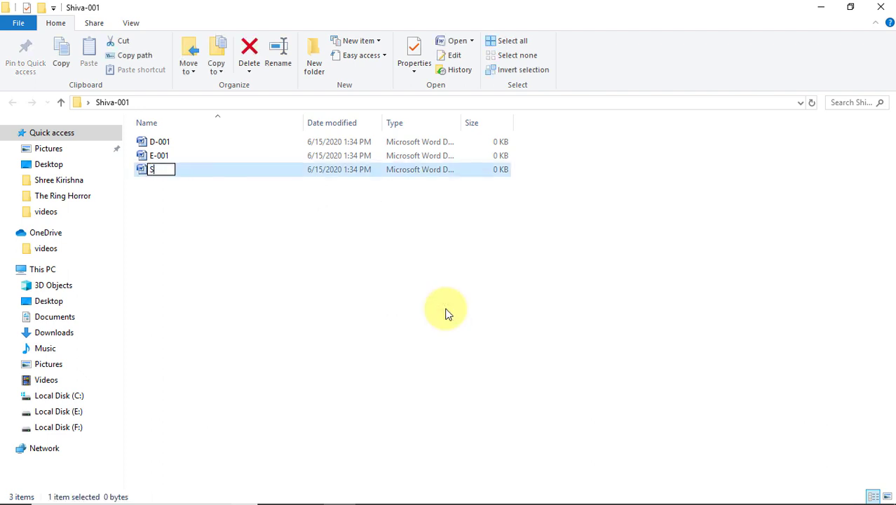
text(-0001)
key(BackSpace)
key(BackSpace)
key(BackSpace)
text(01)
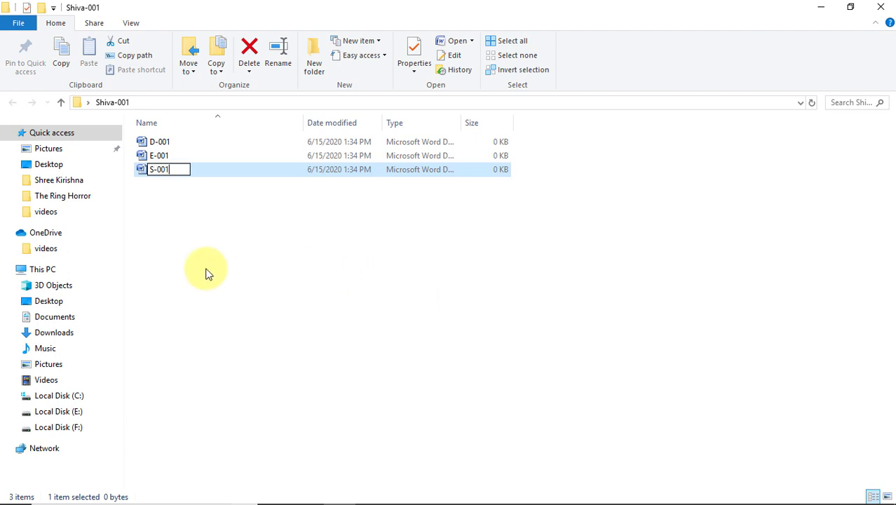
click(204, 270)
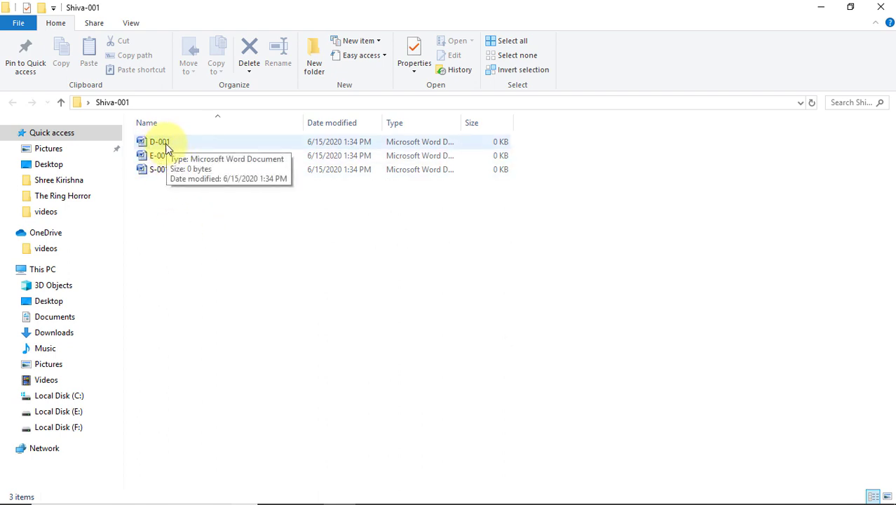
Close the Shiva-001 folder and reopen it from the desktop to review its Word documents.
click(146, 175)
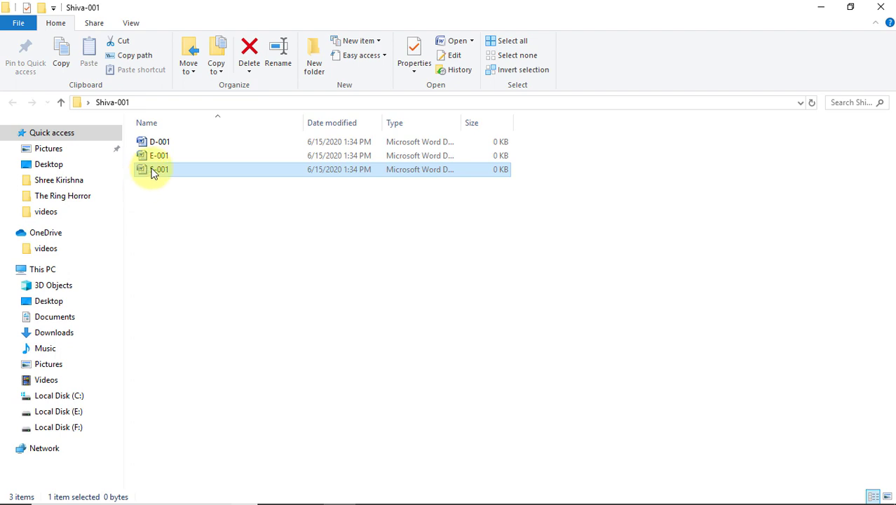
click(220, 235)
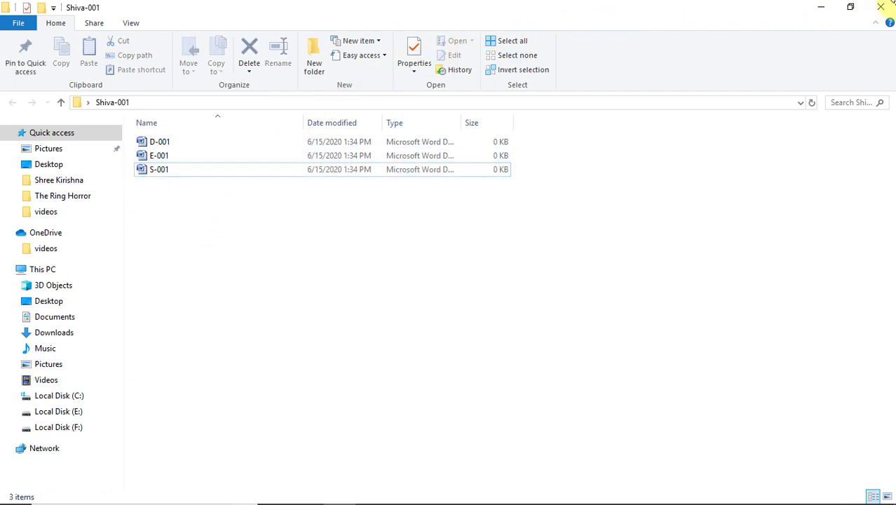
click(885, 7)
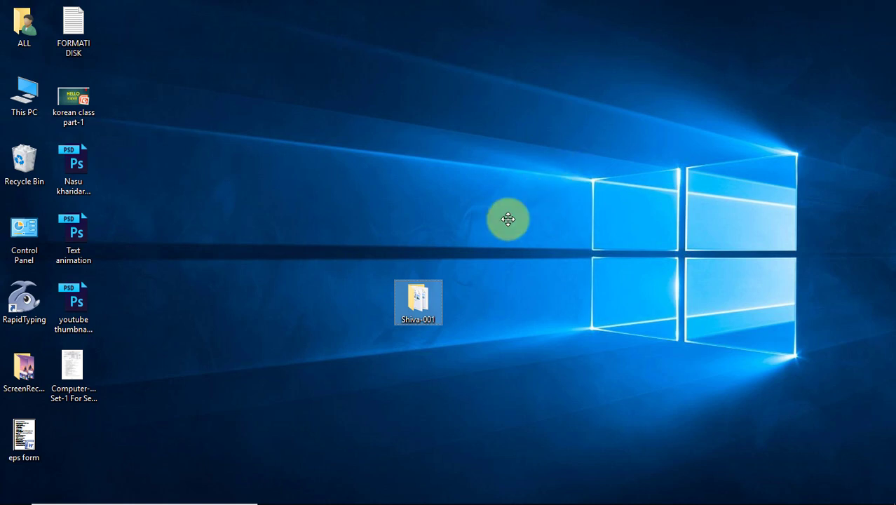
double_click(422, 303)
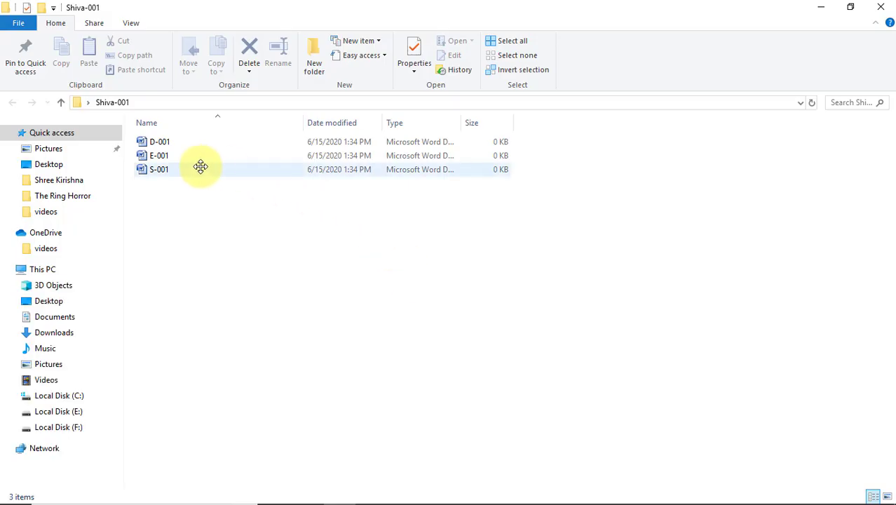